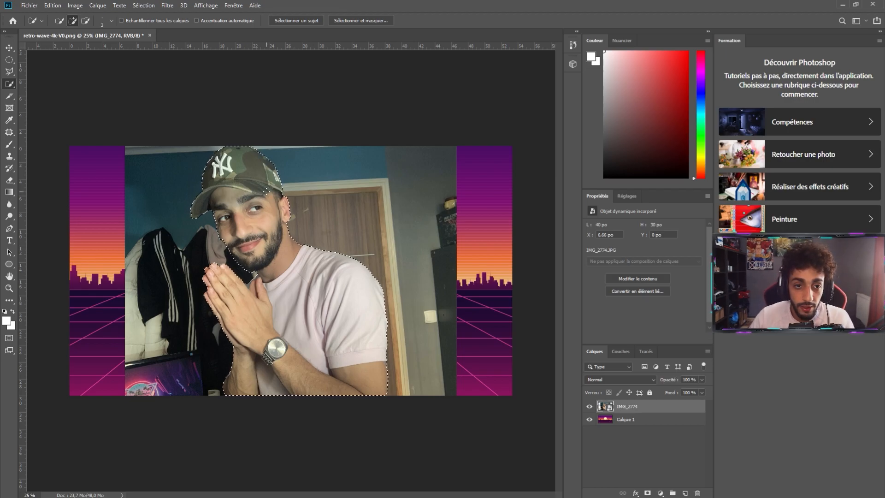
# - Mask the IMG_2774 layer with the current selection of the man and prepare the Eraser tool at 58 px
pyautogui.click(648, 492)
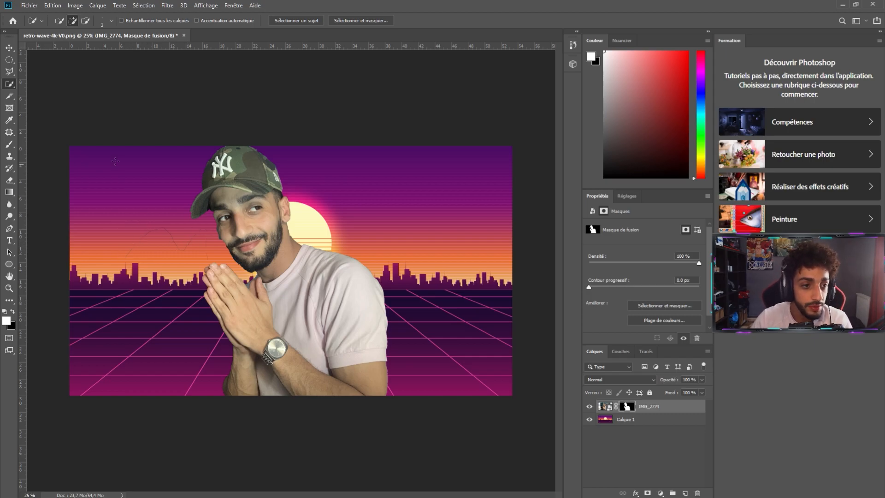
pyautogui.click(10, 181)
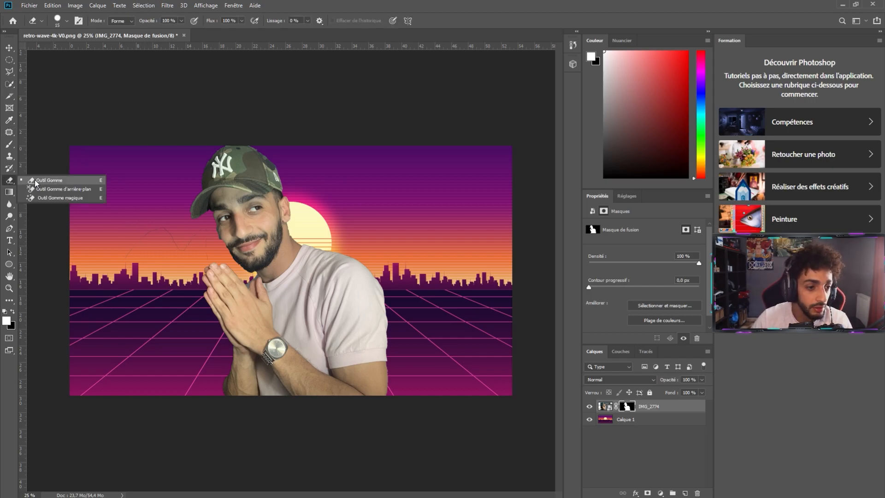
pyautogui.click(43, 181)
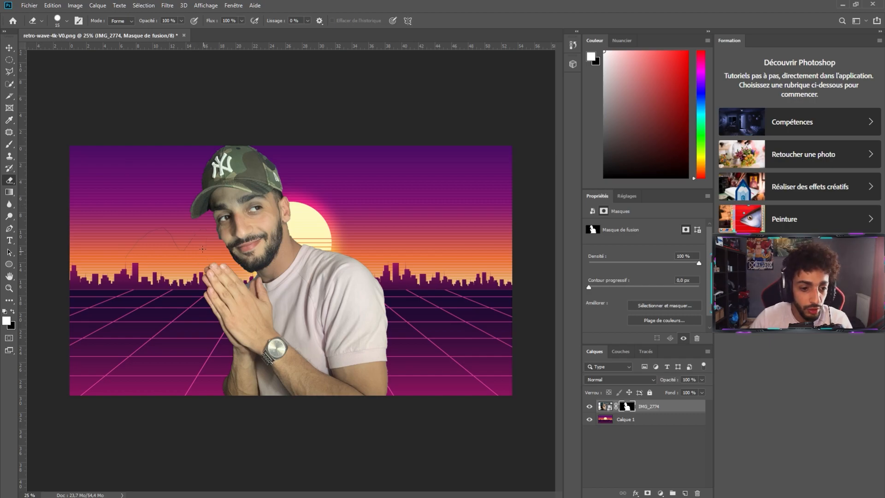
pyautogui.click(67, 20)
pyautogui.moveTo(57, 51); pyautogui.dragTo(70, 51)
pyautogui.moveTo(146, 242); pyautogui.dragTo(145, 233)
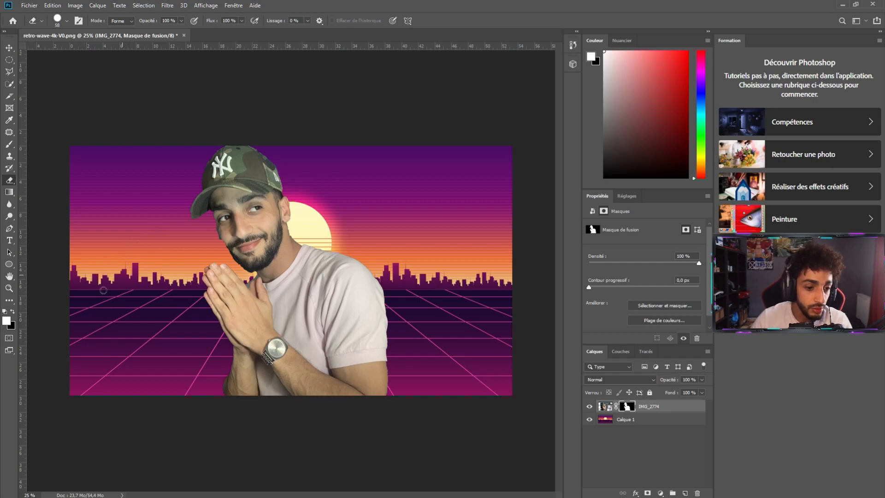
# - Move the cut-out man to the left side of the canvas and scale him to about 94.6%
pyautogui.click(605, 406)
pyautogui.press('v')
pyautogui.moveTo(283, 261); pyautogui.dragTo(137, 266)
pyautogui.click(52, 6)
pyautogui.click(152, 208)
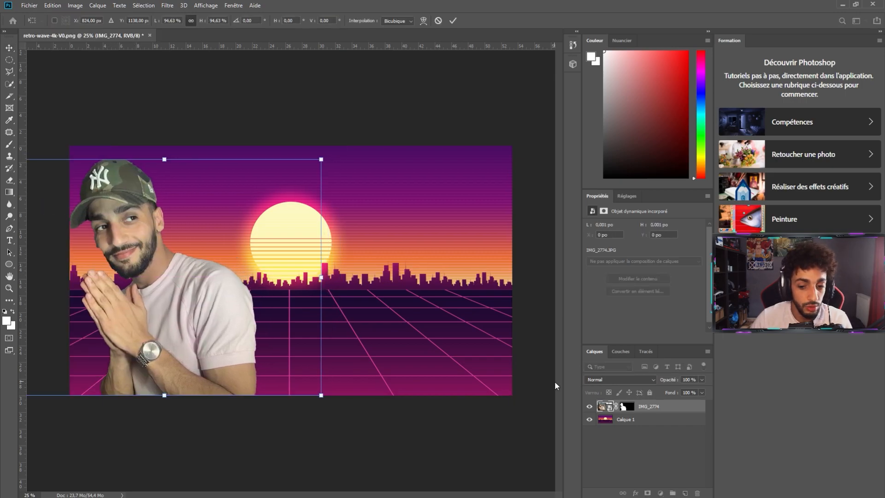
pyautogui.press('Return')
# - Place the NicePng_neon-light-png_720274 image from the Images folder as an embedded object
pyautogui.click(29, 5)
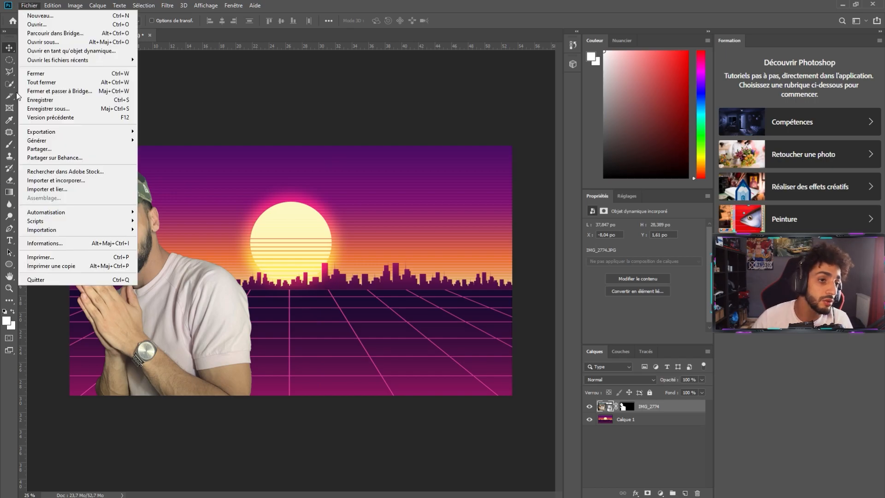
pyautogui.click(83, 181)
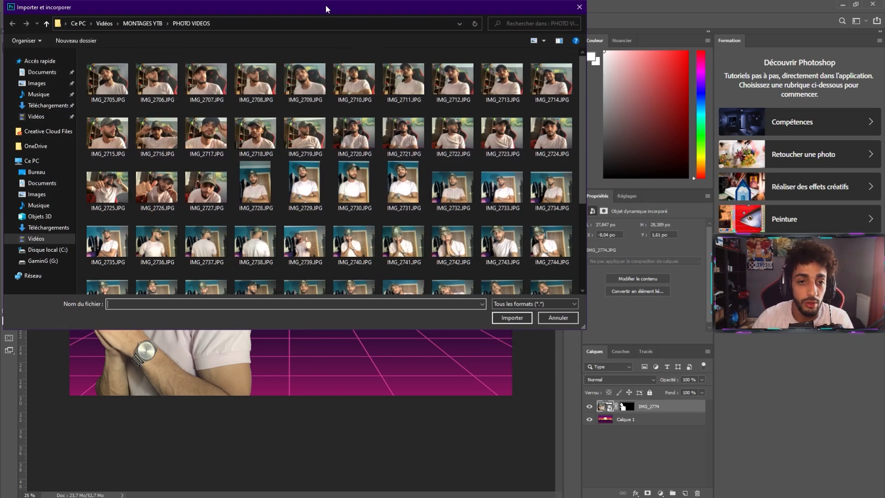
pyautogui.moveTo(325, 9); pyautogui.dragTo(357, 29)
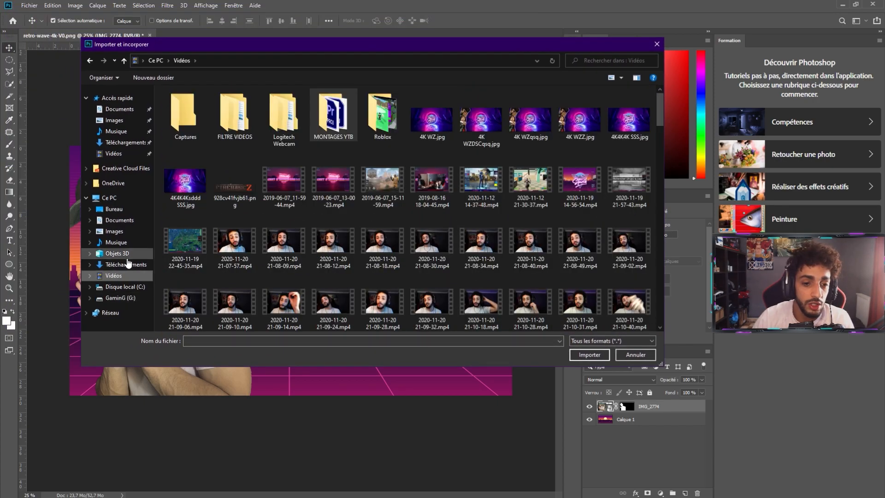
pyautogui.click(114, 231)
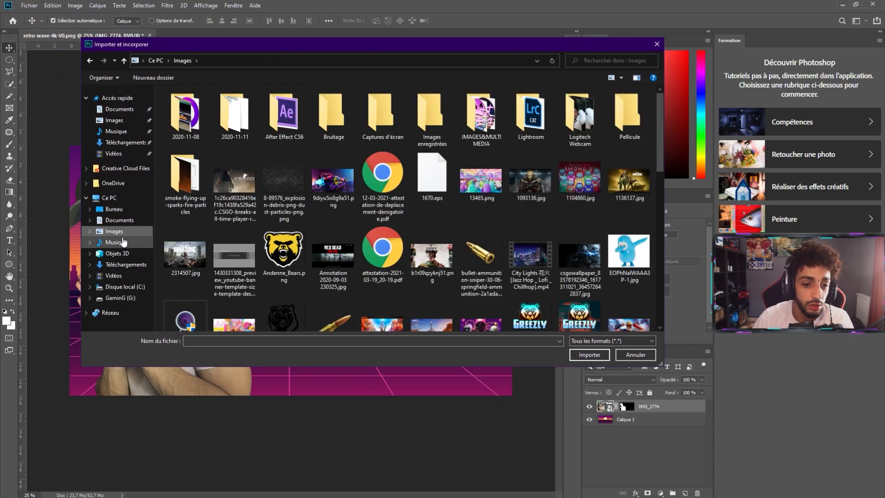
pyautogui.doubleClick(196, 244)
# - Enlarge the neon light beyond the full canvas height and tilt it slightly as a divider across the middle
pyautogui.moveTo(290, 179); pyautogui.dragTo(322, 42)
pyautogui.moveTo(282, 361); pyautogui.dragTo(277, 488)
pyautogui.moveTo(297, 269); pyautogui.dragTo(292, 260)
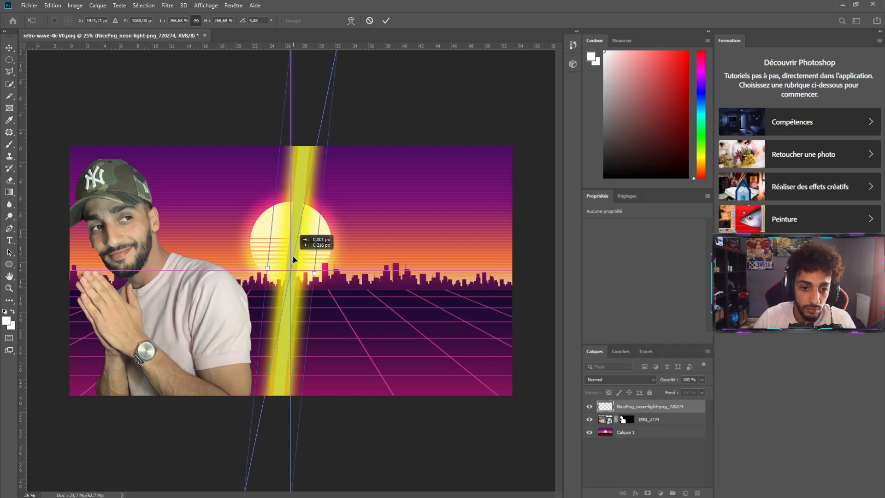
pyautogui.moveTo(311, 125); pyautogui.dragTo(290, 240)
pyautogui.moveTo(294, 150); pyautogui.dragTo(297, 151)
pyautogui.moveTo(294, 225); pyautogui.dragTo(310, 121)
pyautogui.press('Return')
# - Mask the b1r09qzyknj51 layer with a polygonal lasso selection so the Cold War image shows only right of the neon bar
pyautogui.click(646, 419)
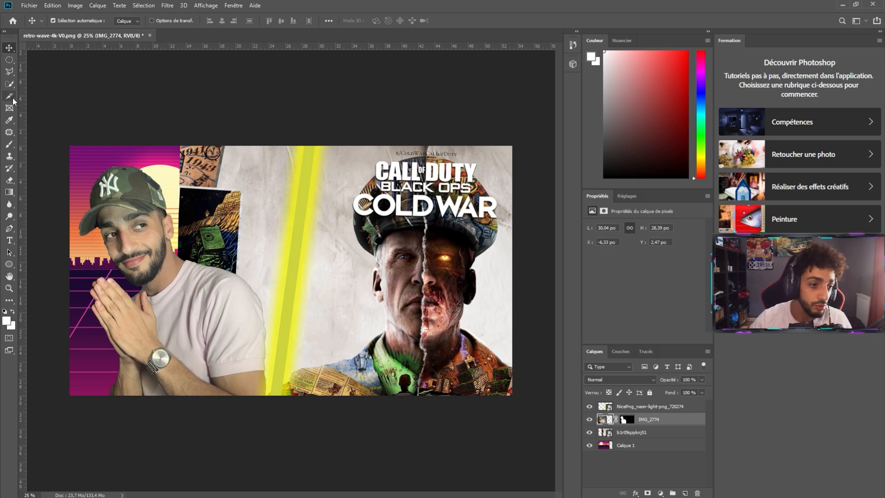
pyautogui.rightClick(9, 71)
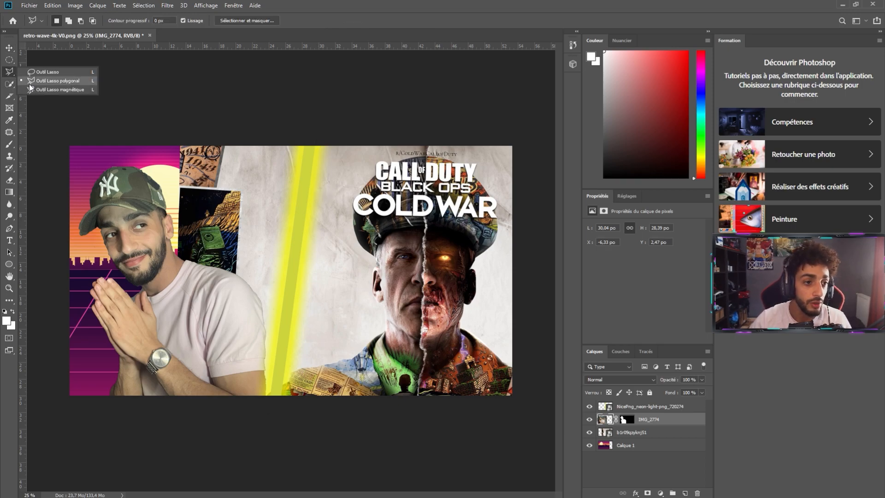
pyautogui.click(35, 82)
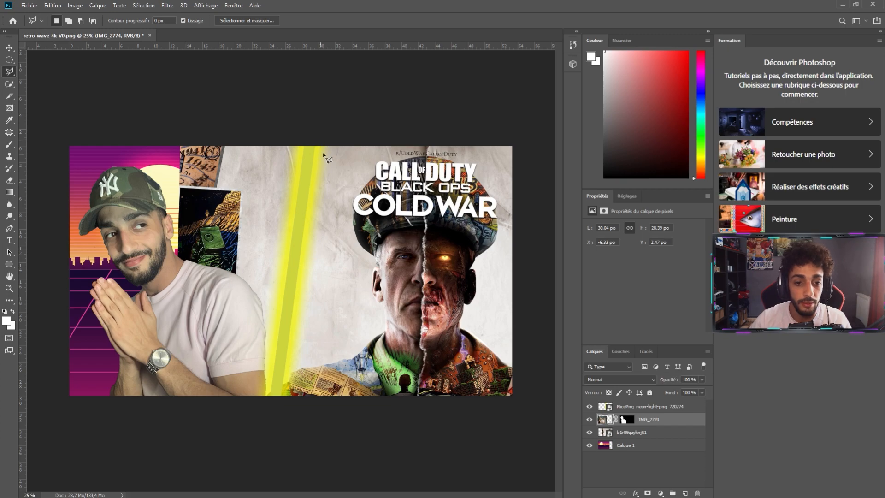
pyautogui.click(654, 437)
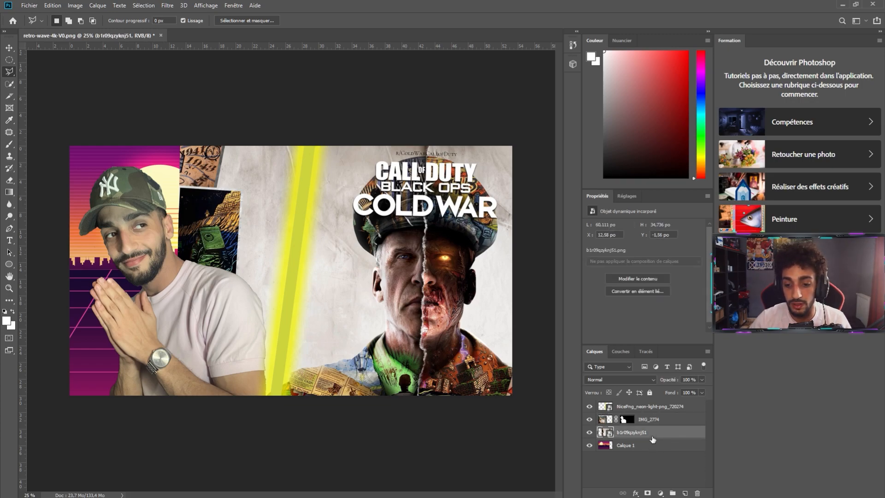
pyautogui.click(314, 143)
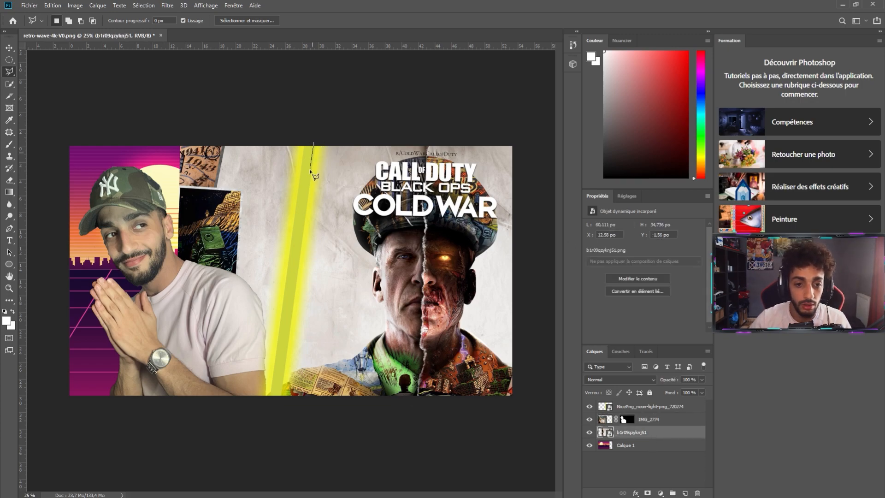
pyautogui.click(270, 413)
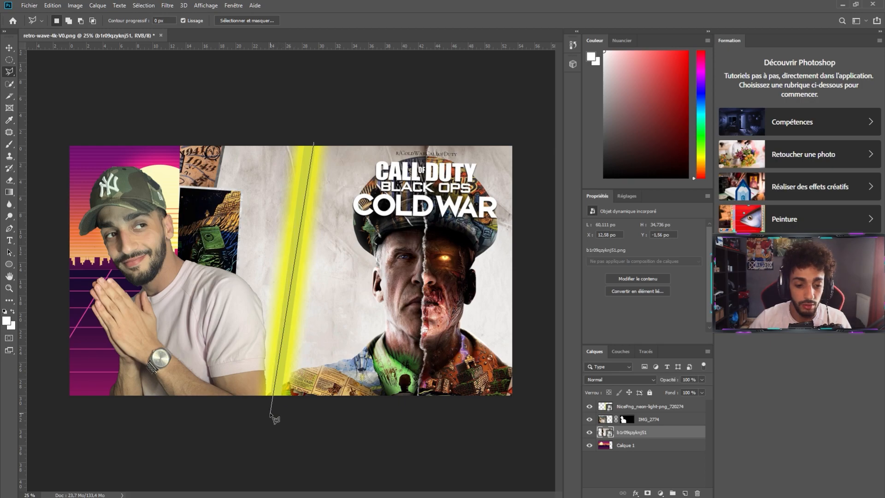
pyautogui.click(533, 411)
pyautogui.click(529, 124)
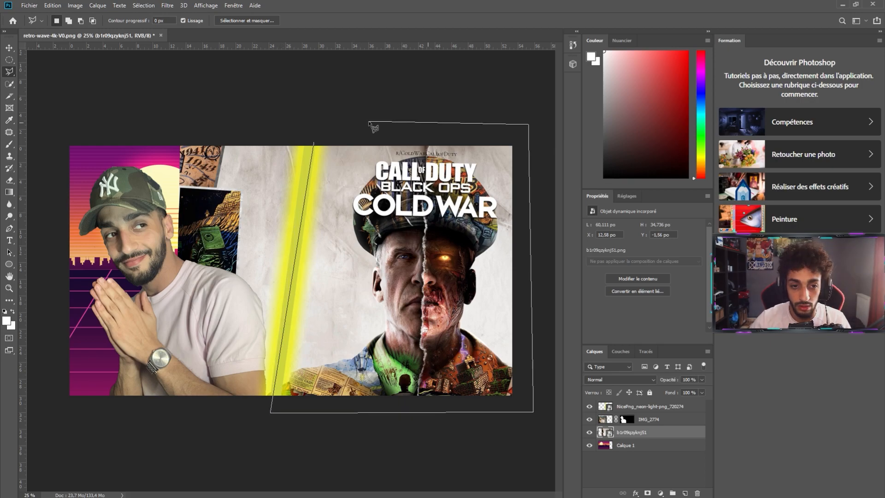
pyautogui.click(317, 148)
pyautogui.click(647, 492)
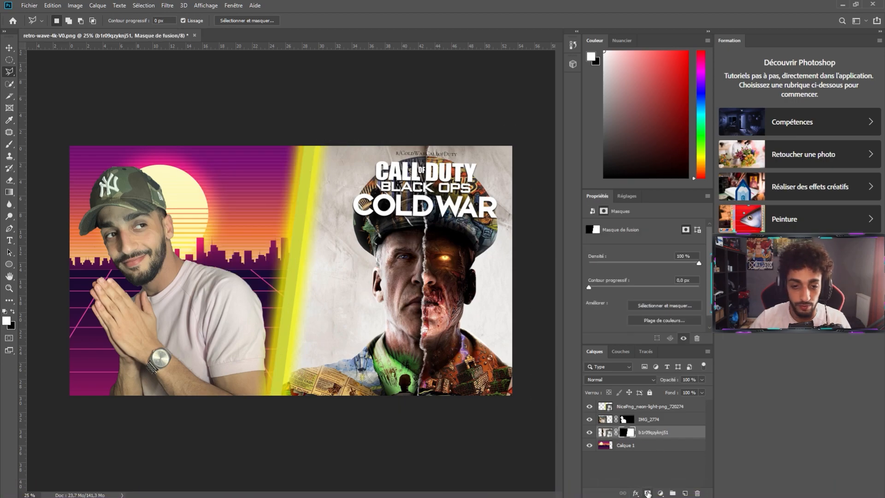
pyautogui.click(605, 432)
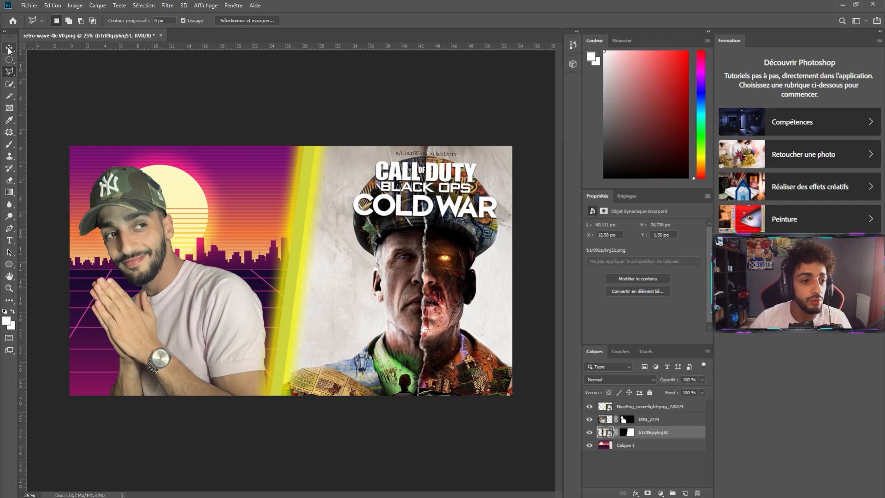
# - Apply a white (ffffff) colour overlay to the neon-light layer
pyautogui.click(9, 48)
pyautogui.click(302, 226)
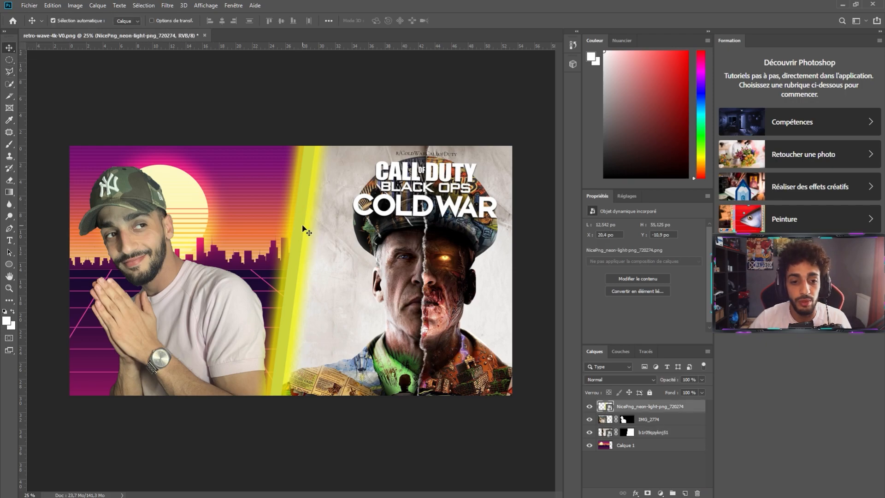
pyautogui.doubleClick(695, 410)
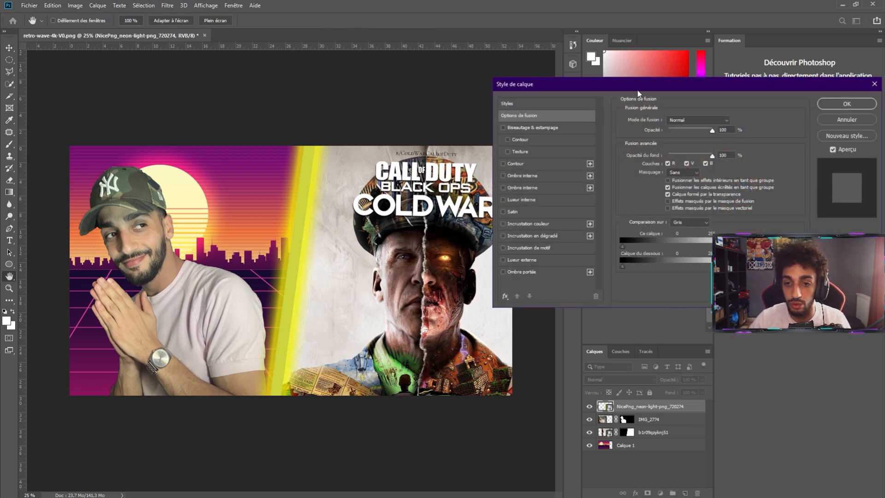
pyautogui.moveTo(639, 93); pyautogui.dragTo(522, 71)
pyautogui.click(386, 214)
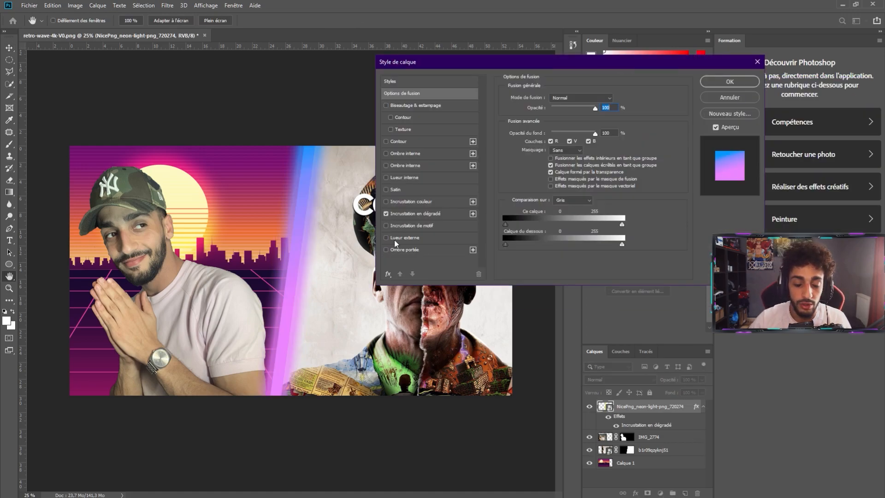
pyautogui.click(386, 215)
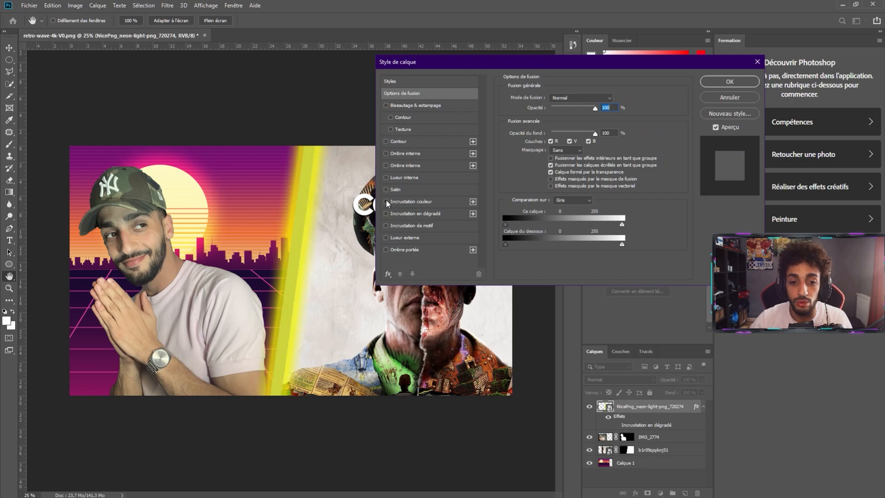
pyautogui.click(385, 201)
pyautogui.click(447, 200)
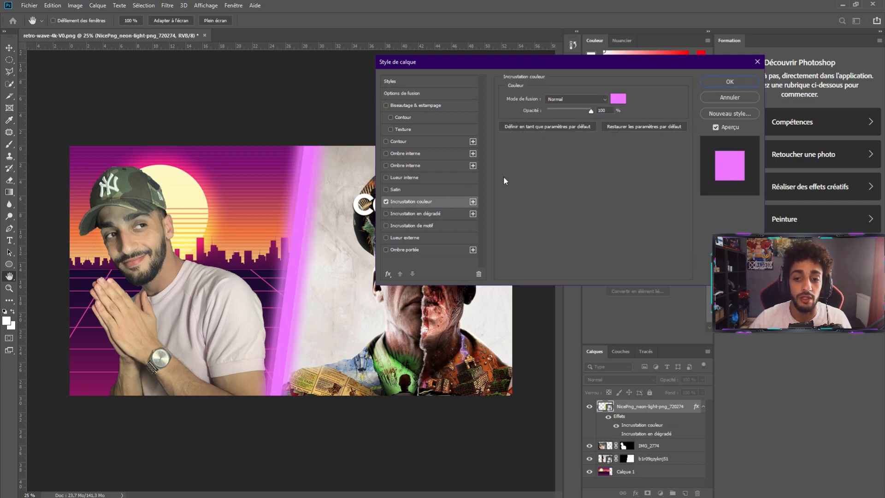
pyautogui.click(619, 98)
pyautogui.click(481, 138)
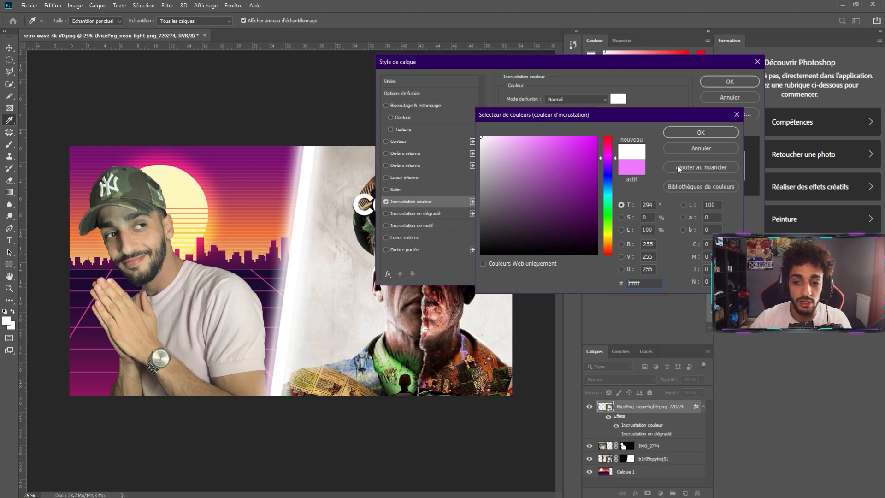
pyautogui.click(691, 132)
# - Add an outer glow to the neon bar with 0% spread, 92 px size and green colour 12ff00
pyautogui.click(386, 238)
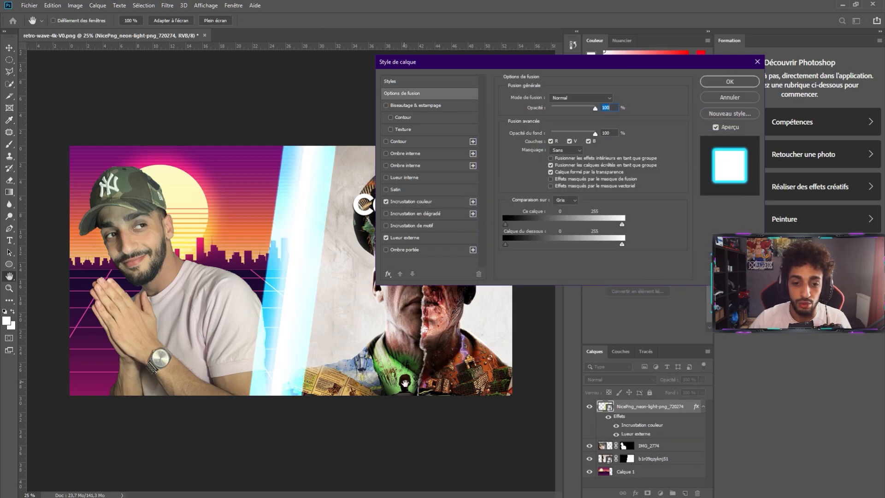
pyautogui.click(438, 237)
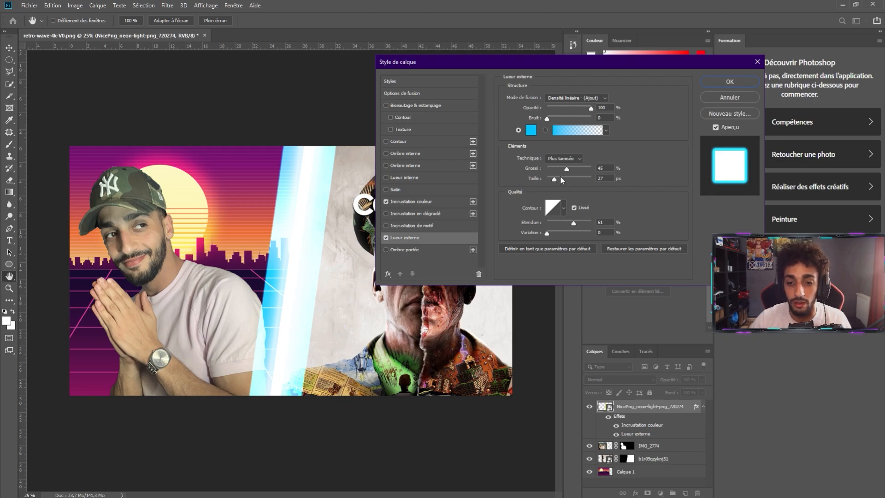
pyautogui.moveTo(566, 171)
pyautogui.mouseDown()
pyautogui.moveTo(549, 170)
pyautogui.moveTo(557, 177)
pyautogui.mouseUp()
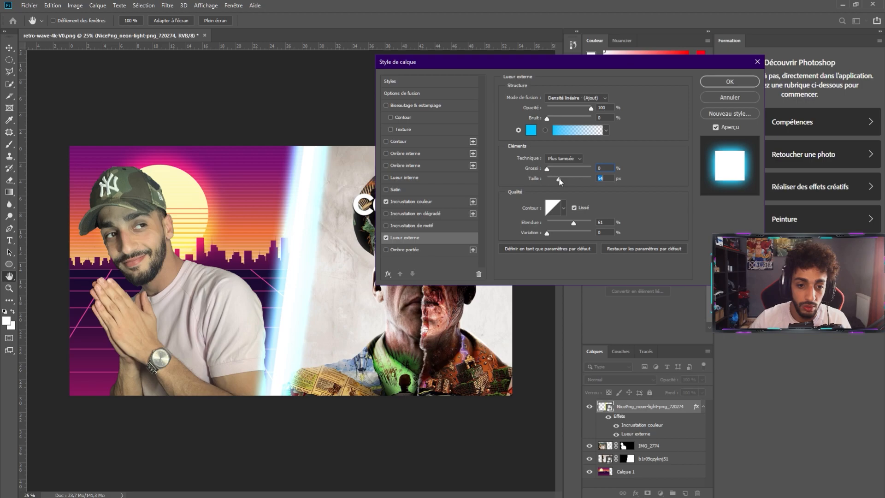
pyautogui.click(531, 131)
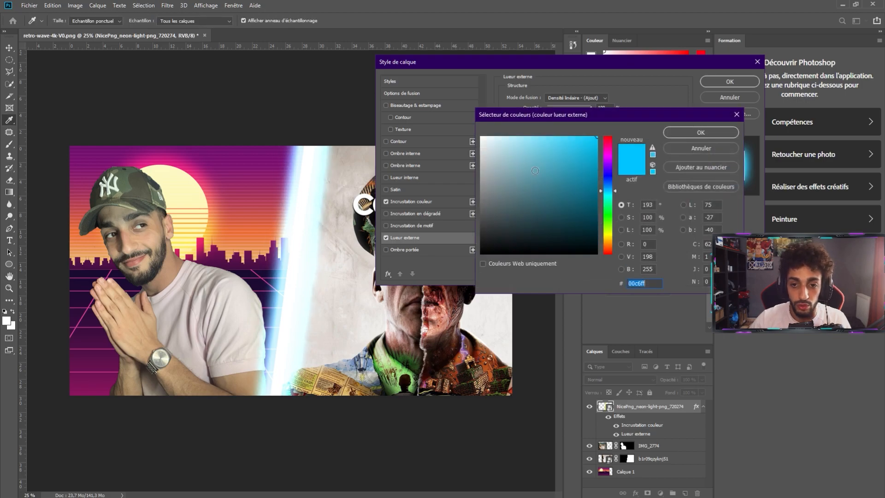
pyautogui.moveTo(605, 190); pyautogui.dragTo(610, 216)
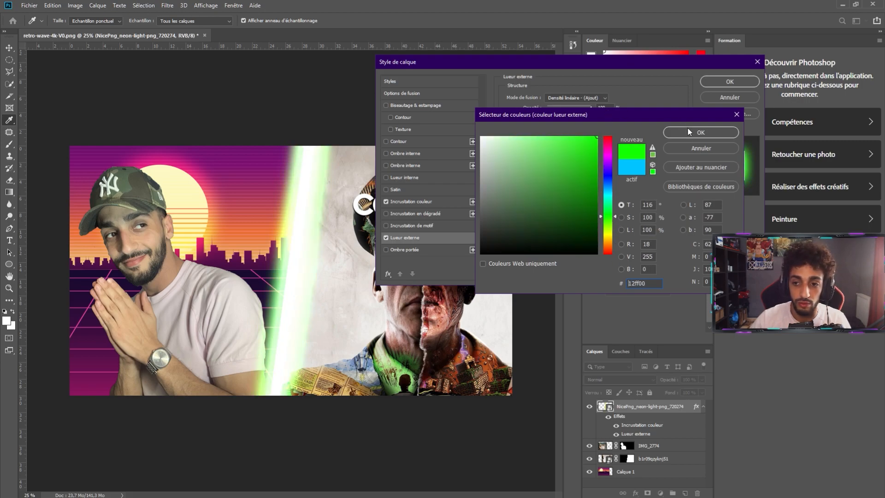
pyautogui.click(689, 131)
# - Add a drop shadow to the neon bar with a 90 px size and a bright cyan colour
pyautogui.click(387, 250)
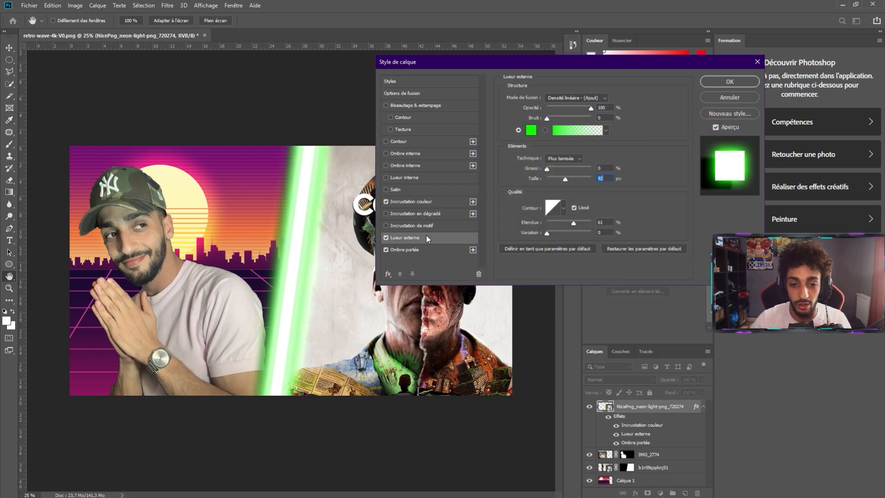
pyautogui.click(426, 250)
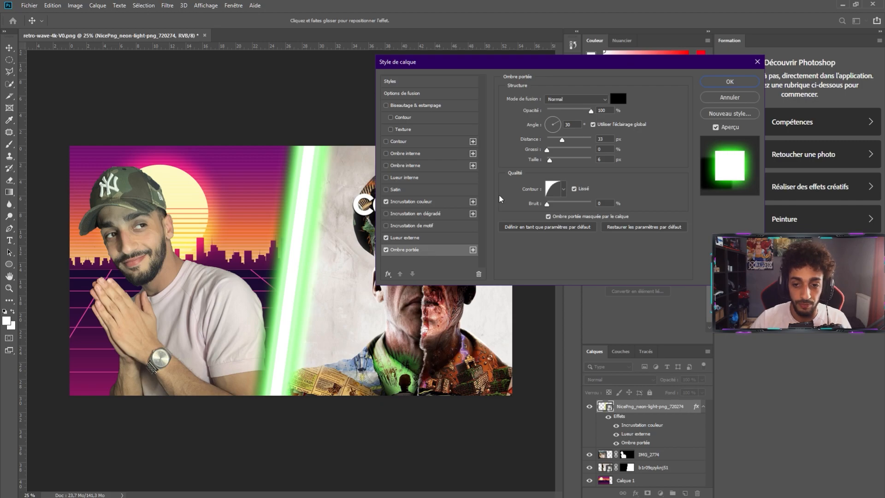
pyautogui.moveTo(550, 161); pyautogui.dragTo(568, 164)
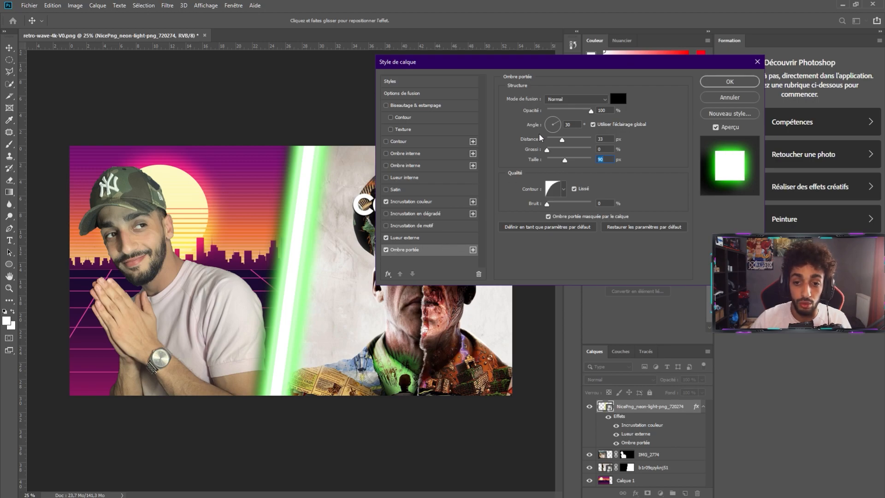
pyautogui.click(619, 99)
pyautogui.click(607, 214)
pyautogui.moveTo(556, 207)
pyautogui.mouseDown()
pyautogui.moveTo(599, 124)
pyautogui.moveTo(552, 132)
pyautogui.moveTo(555, 153)
pyautogui.moveTo(584, 118)
pyautogui.mouseUp()
pyautogui.click(604, 195)
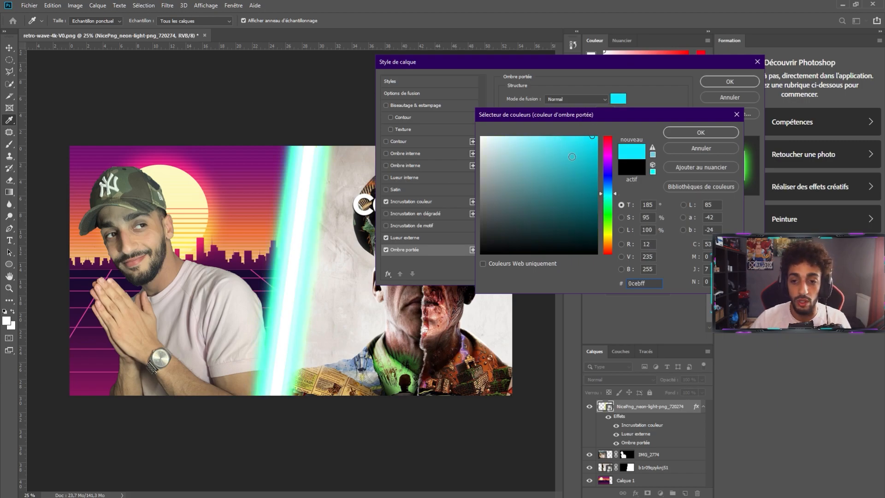
pyautogui.click(694, 134)
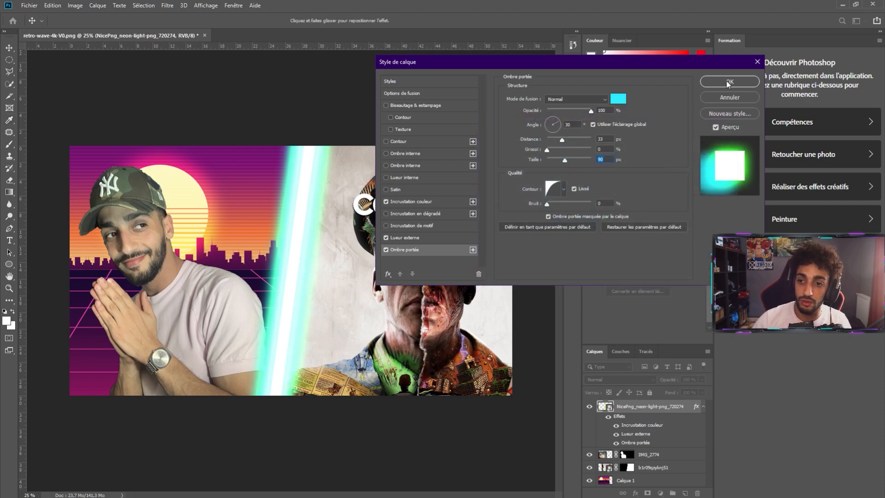
# - Set the neon bar's drop shadow distance to 0 px and its size to 81 px
pyautogui.moveTo(565, 144); pyautogui.dragTo(490, 141)
pyautogui.moveTo(566, 164); pyautogui.dragTo(563, 165)
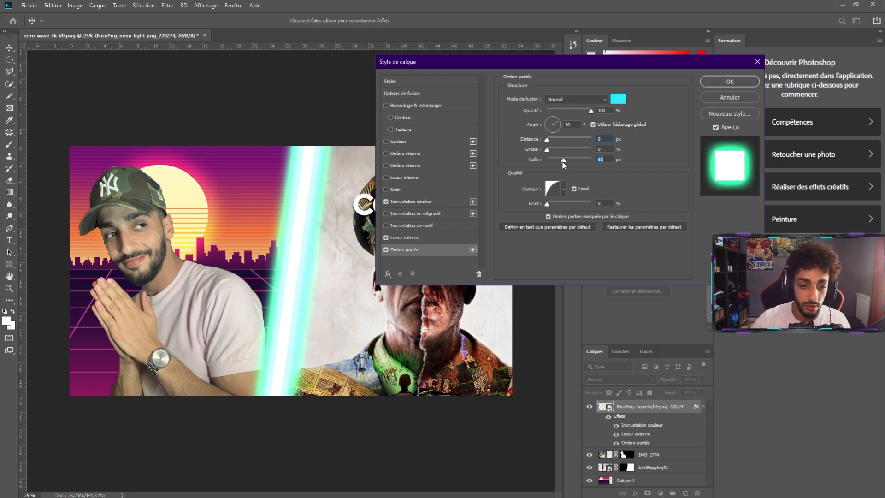
pyautogui.click(712, 82)
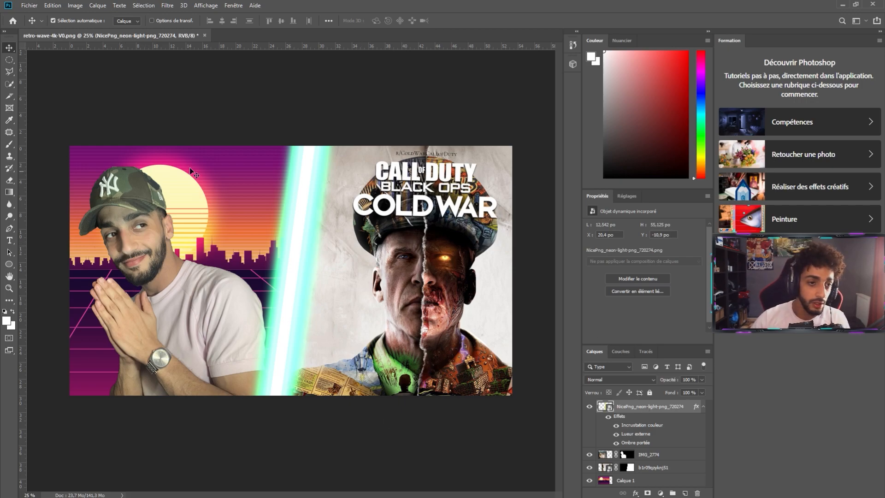
# - Shift the cut-out man slightly to the left and enable an outer glow on the IMG_2774 layer, without a stroke
pyautogui.click(157, 271)
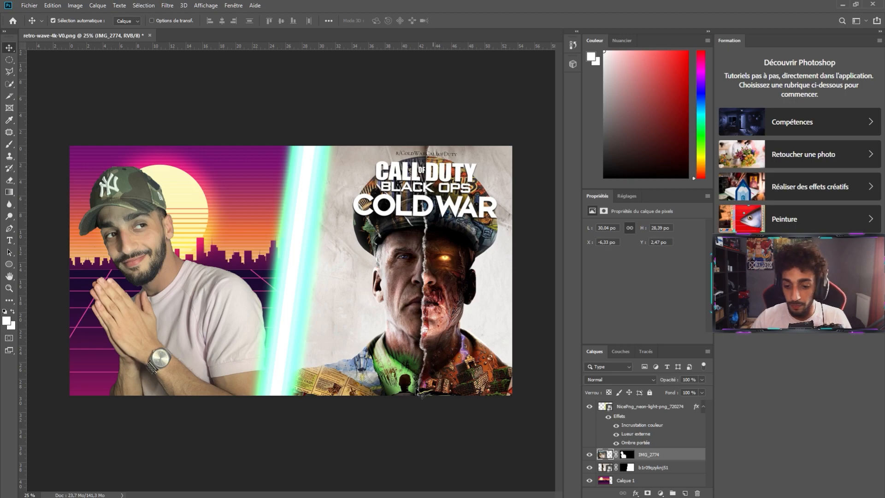
pyautogui.moveTo(212, 322); pyautogui.dragTo(205, 321)
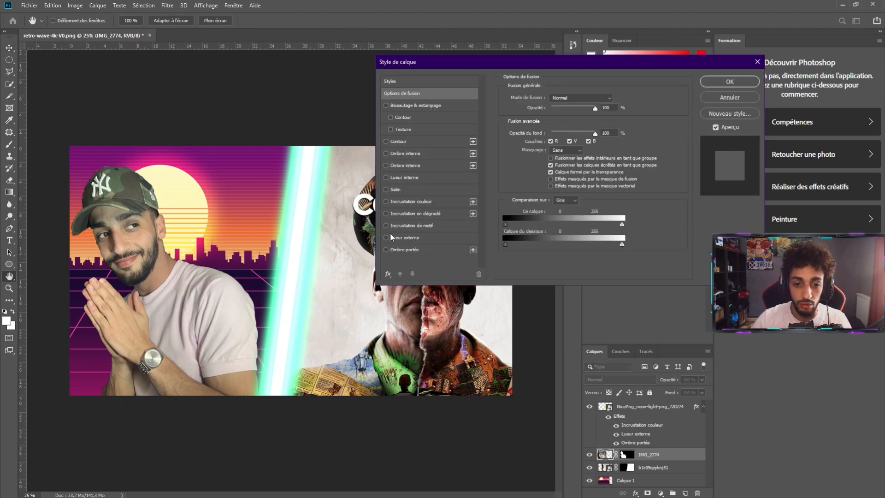
pyautogui.click(388, 238)
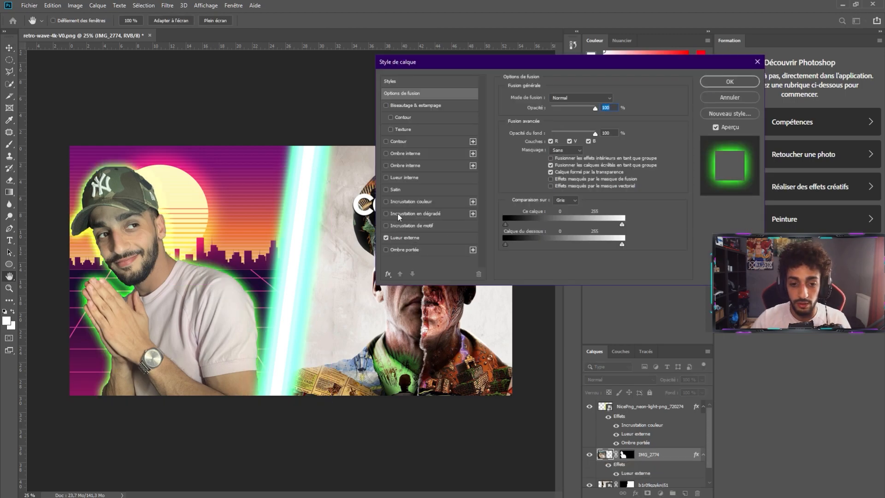
pyautogui.click(386, 141)
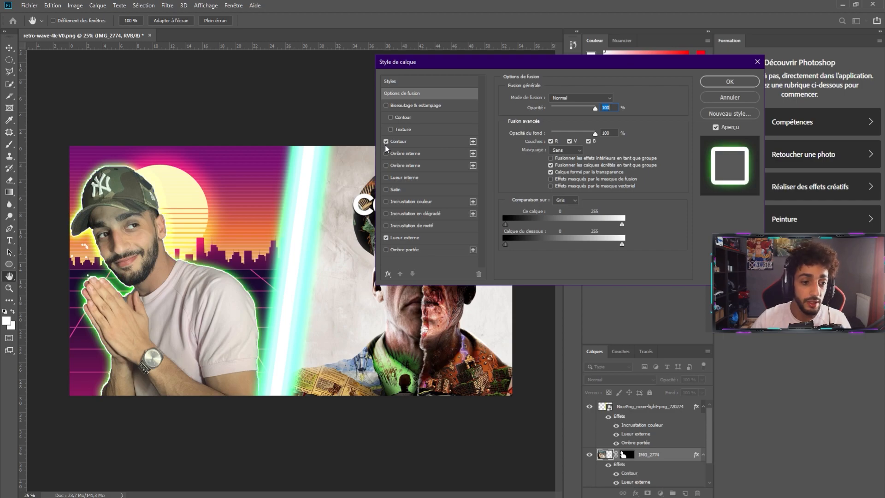
pyautogui.click(386, 141)
pyautogui.click(405, 237)
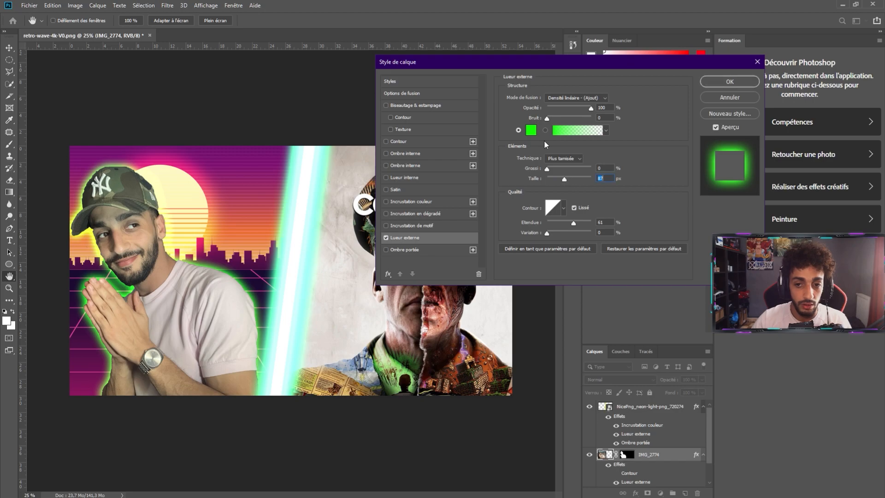
# - Set the man's outer glow to a golden yellow colour with 11% spread
pyautogui.click(531, 130)
pyautogui.click(605, 203)
pyautogui.moveTo(610, 229); pyautogui.dragTo(608, 238)
pyautogui.click(701, 132)
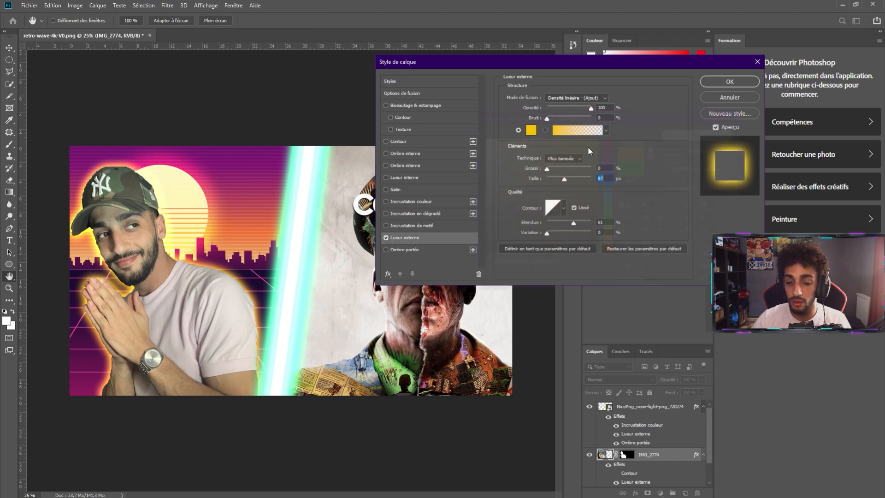
pyautogui.moveTo(548, 171); pyautogui.dragTo(553, 174)
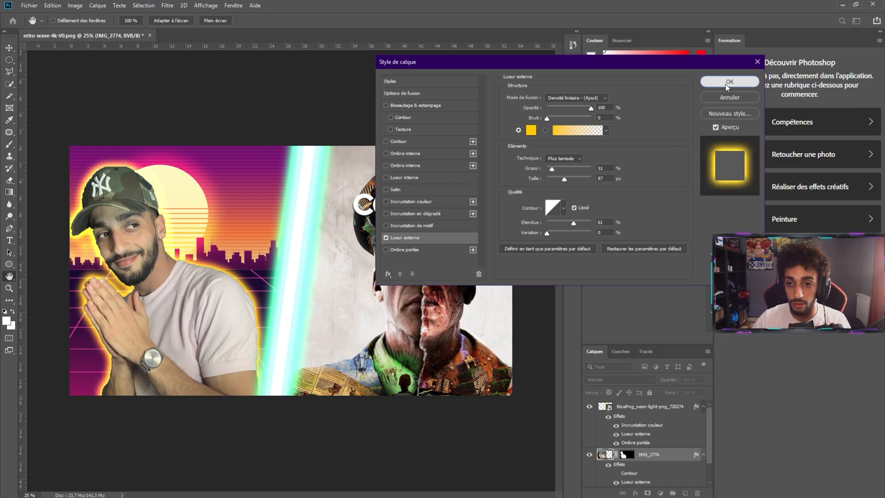
pyautogui.click(730, 82)
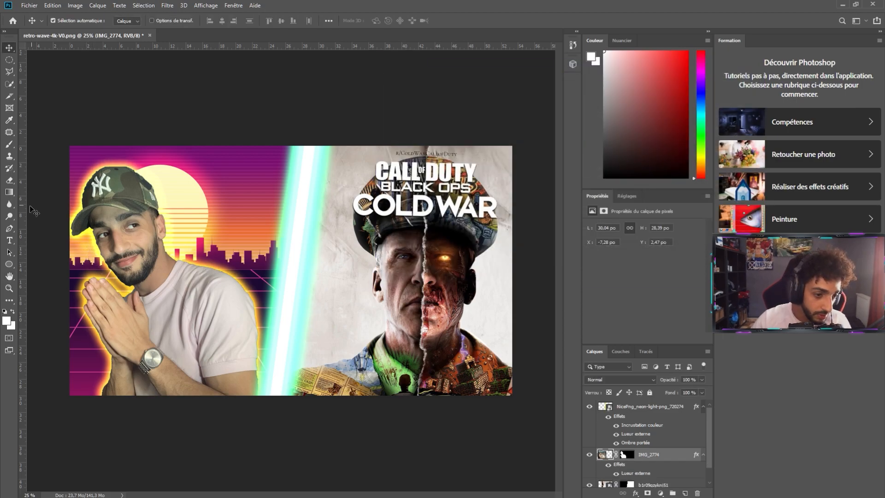
pyautogui.rightClick(9, 181)
pyautogui.click(46, 180)
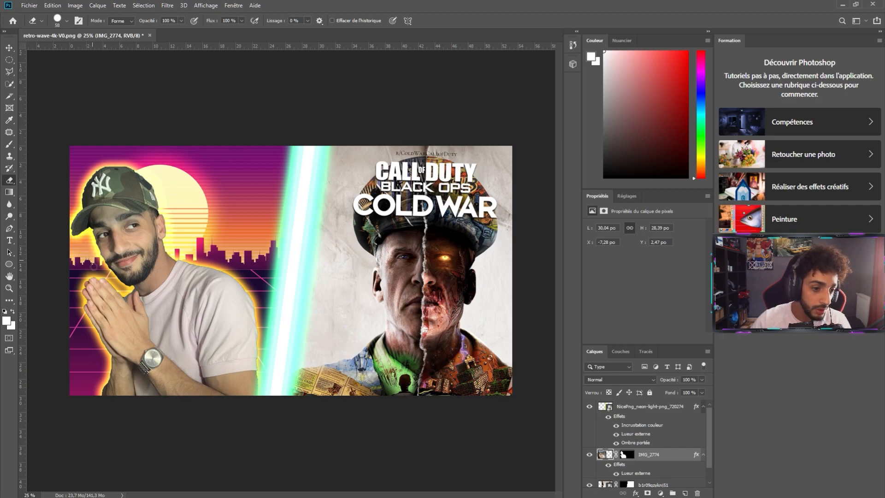
pyautogui.rightClick(10, 48)
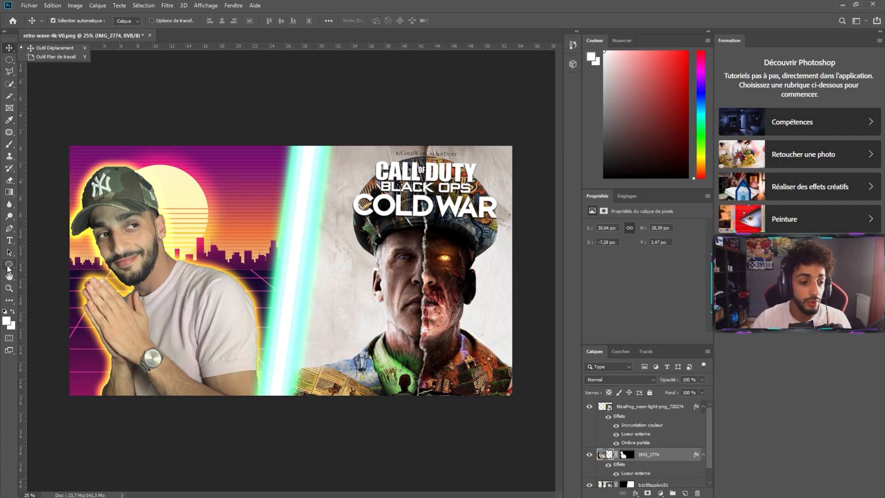
# - Add the horizontal text EN DIRECT above the neon-light layer in the Call Of Ops Duty font at 387,74 pt, tilted across the neon bar
pyautogui.rightClick(9, 240)
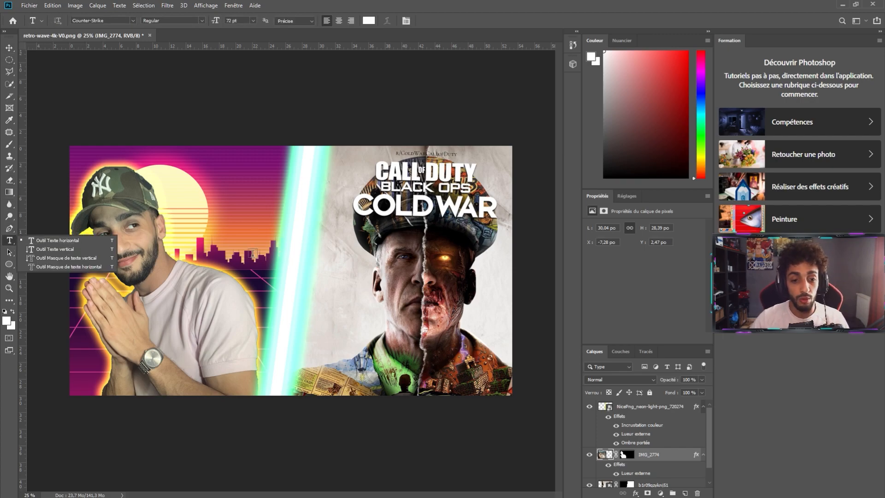
pyautogui.click(264, 271)
pyautogui.click(673, 406)
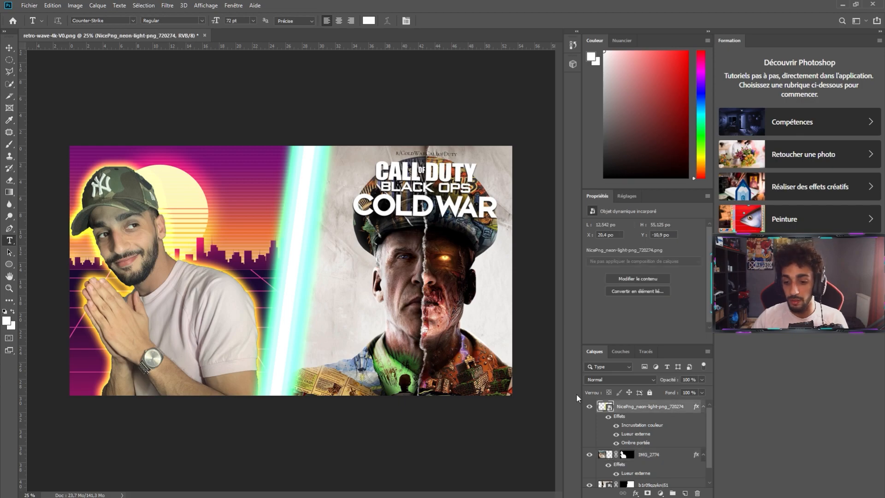
pyautogui.click(239, 278)
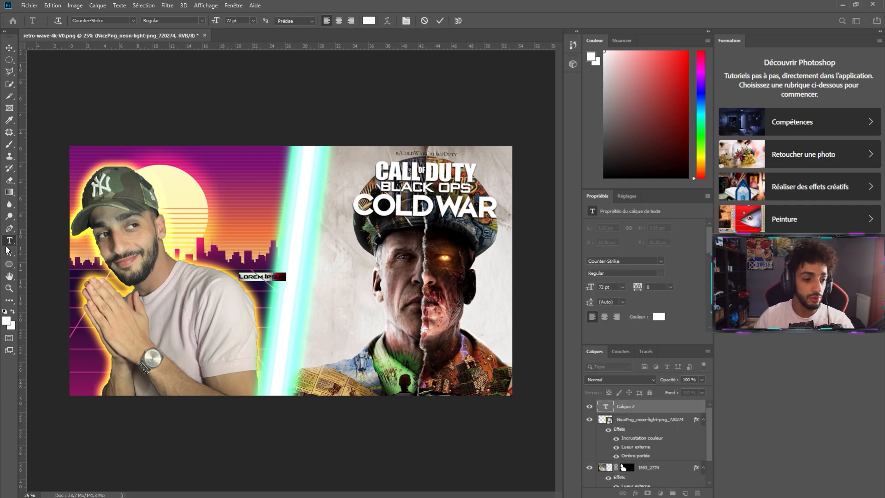
pyautogui.click(256, 272)
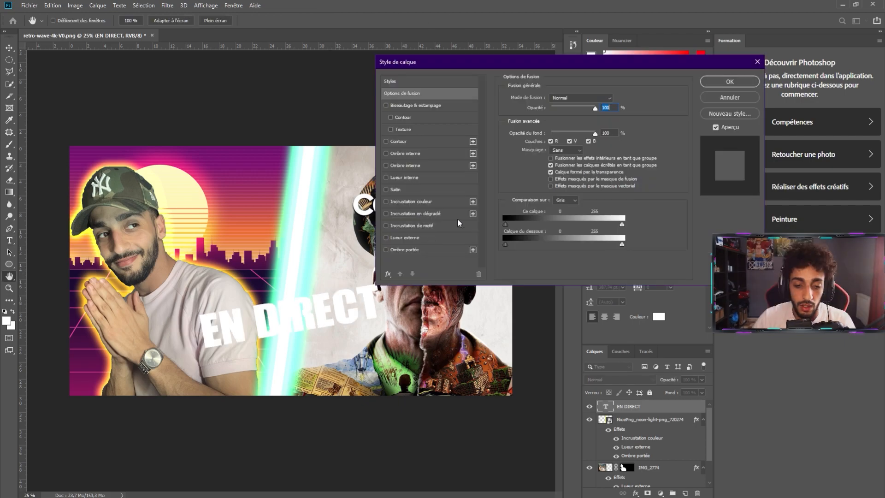
# - Try a yellow outer glow on the EN DIRECT text, and give it an orange colour overlay with a stroke
pyautogui.click(386, 238)
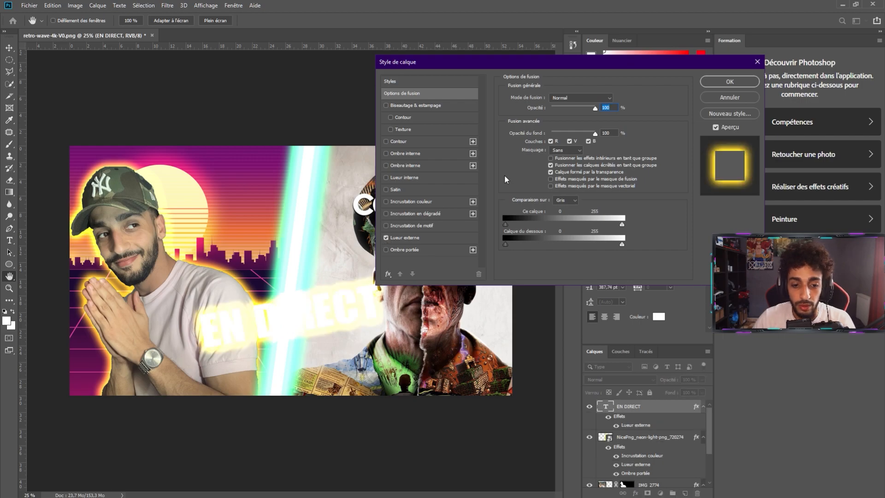
pyautogui.click(405, 237)
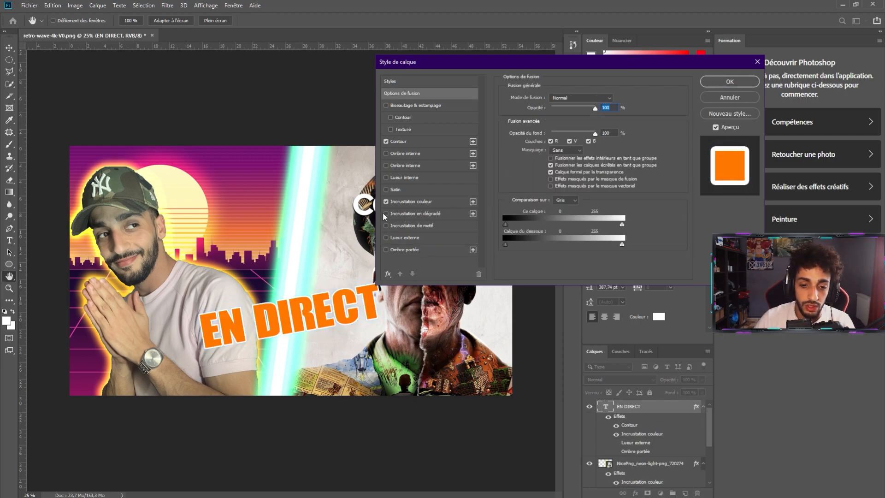
# - Make the EN DIRECT text's stroke black (000000) and slightly thicker, with the outer glow enabled
pyautogui.click(415, 140)
pyautogui.click(529, 167)
pyautogui.moveTo(572, 182); pyautogui.dragTo(607, 274)
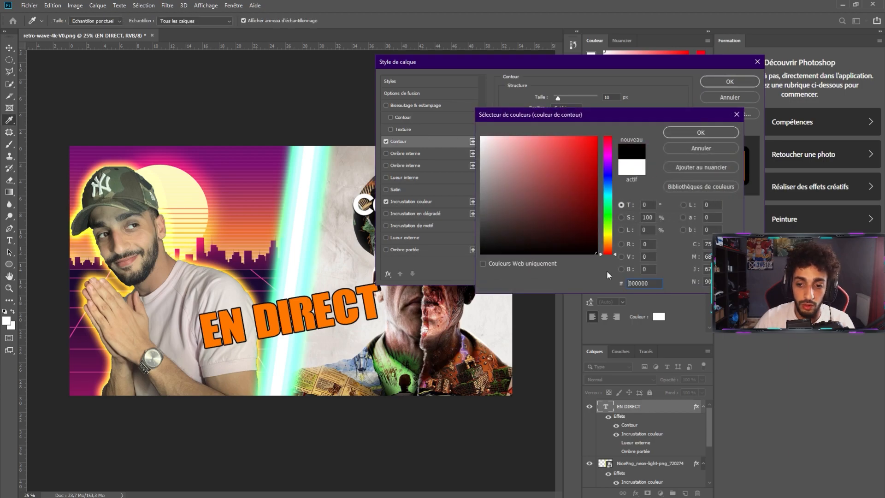
pyautogui.click(686, 133)
pyautogui.moveTo(558, 99); pyautogui.dragTo(560, 99)
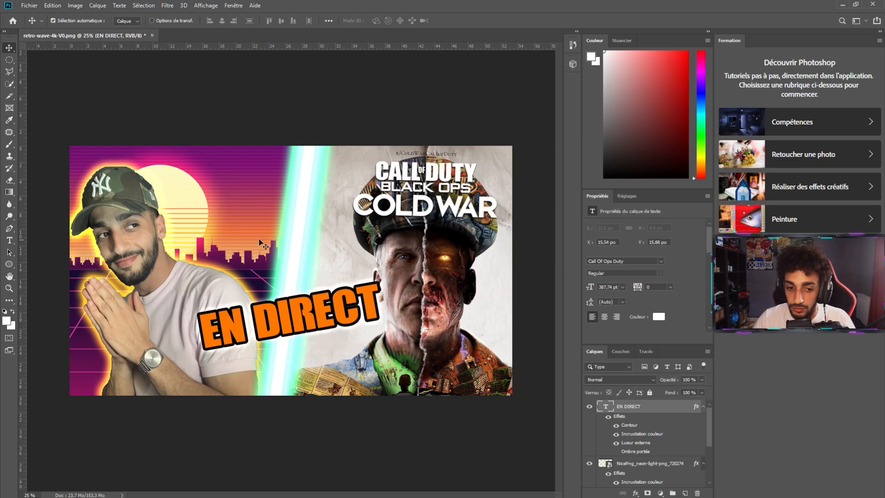